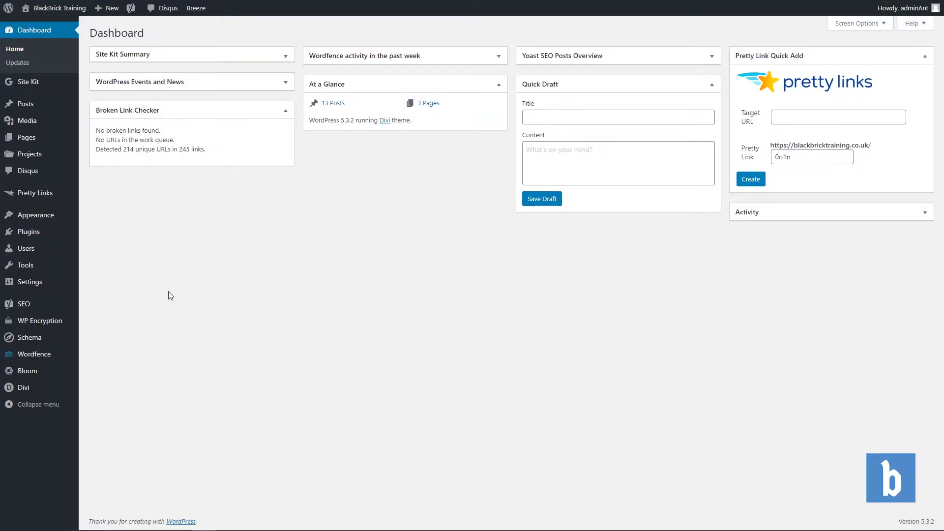
Open Settings > Permalinks to view the custom /blog/%postname%/ permalink structure.
mouse_move(38, 281)
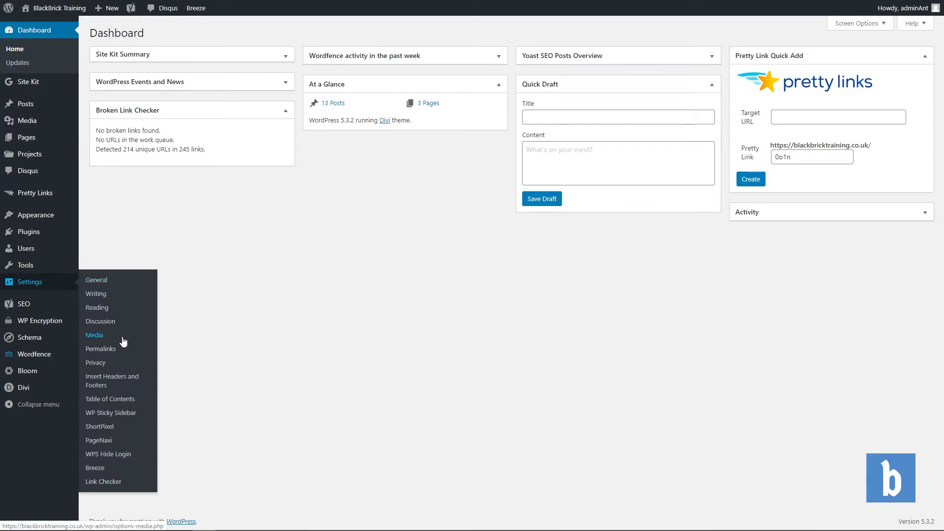
left_click(112, 351)
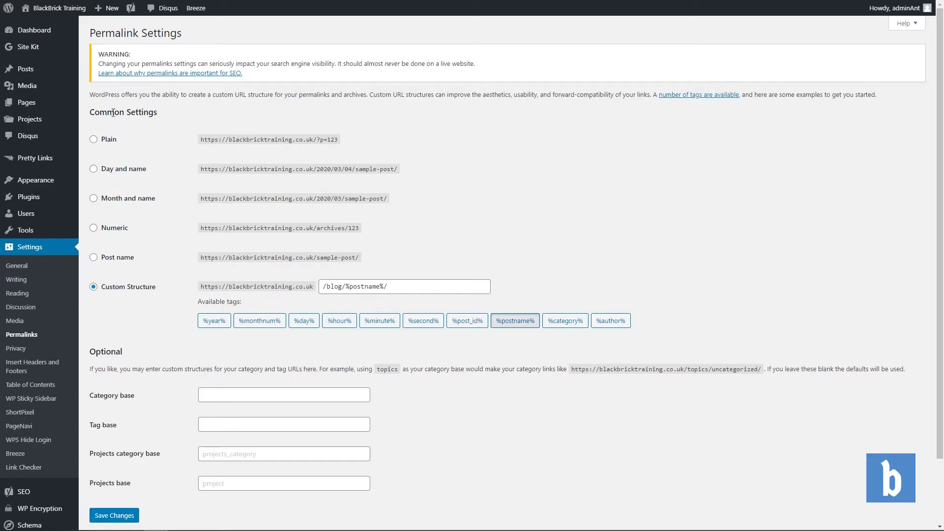
left_click_drag(114, 112, 140, 109)
left_click(156, 116)
left_click_drag(229, 139, 311, 142)
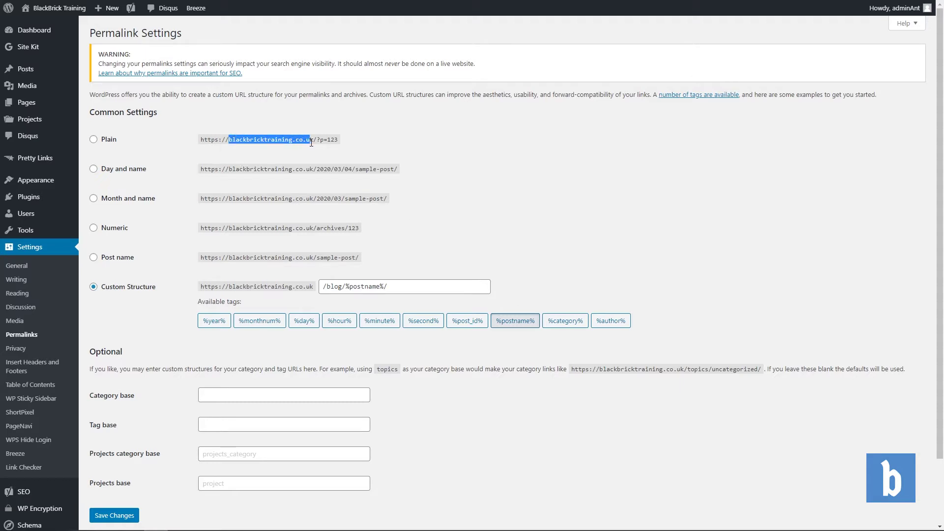
left_click(243, 142)
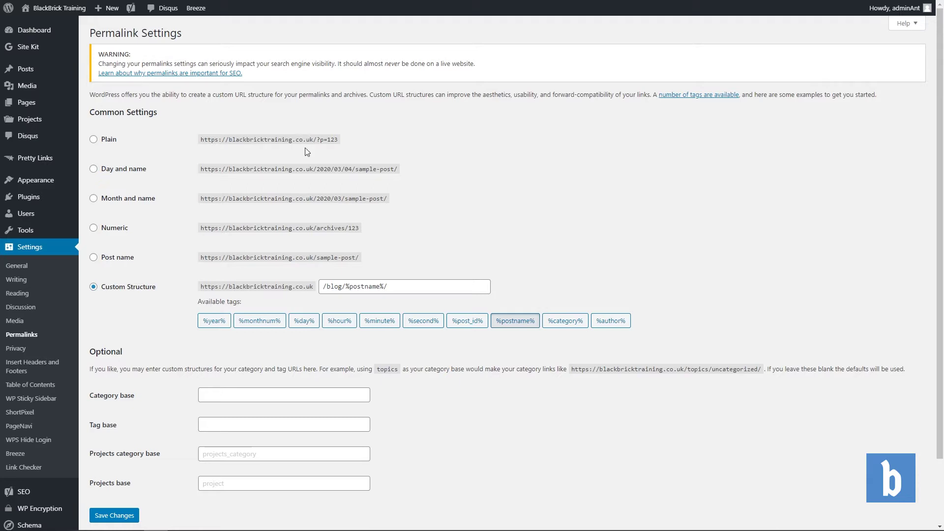
left_click_drag(314, 138, 343, 140)
left_click(314, 138)
left_click_drag(313, 139, 344, 141)
left_click_drag(315, 171, 399, 174)
left_click_drag(317, 199, 389, 200)
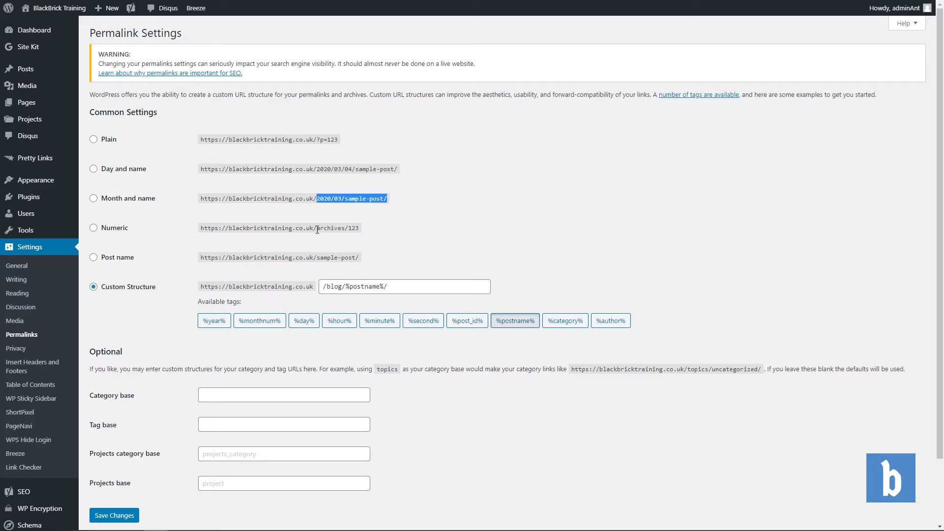
left_click_drag(318, 229, 359, 228)
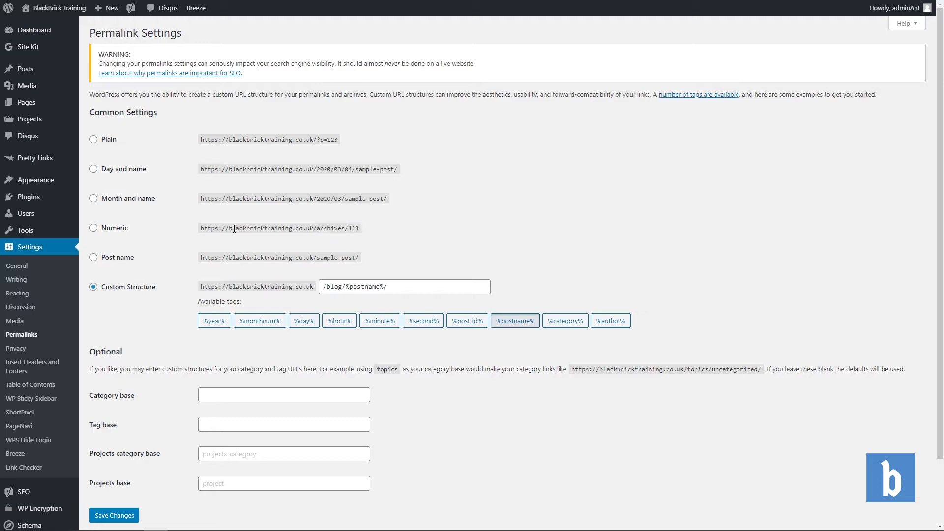
left_click_drag(231, 228, 362, 228)
left_click(342, 228)
left_click_drag(218, 258, 318, 256)
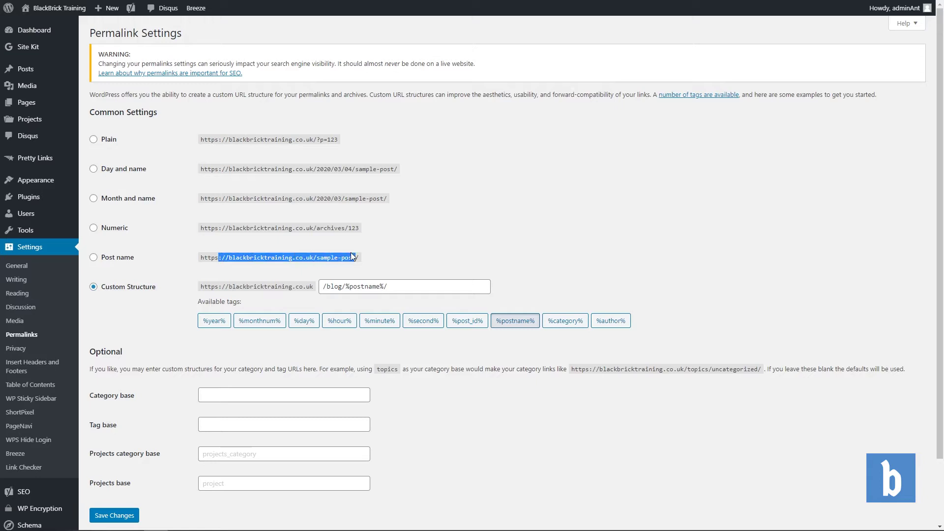
left_click_drag(225, 258, 364, 260)
left_click(219, 263)
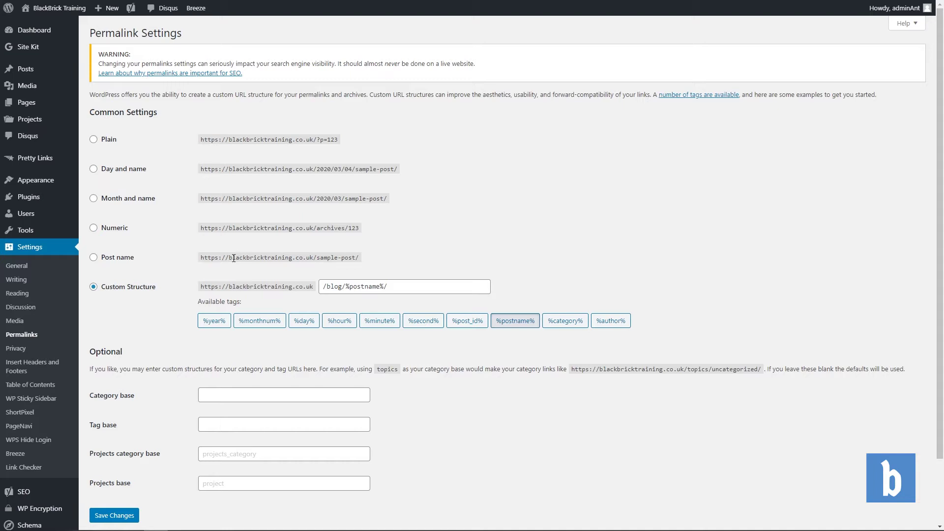
left_click_drag(231, 260, 361, 260)
left_click(145, 295)
left_click_drag(215, 287, 341, 288)
left_click(322, 287)
left_click(341, 288)
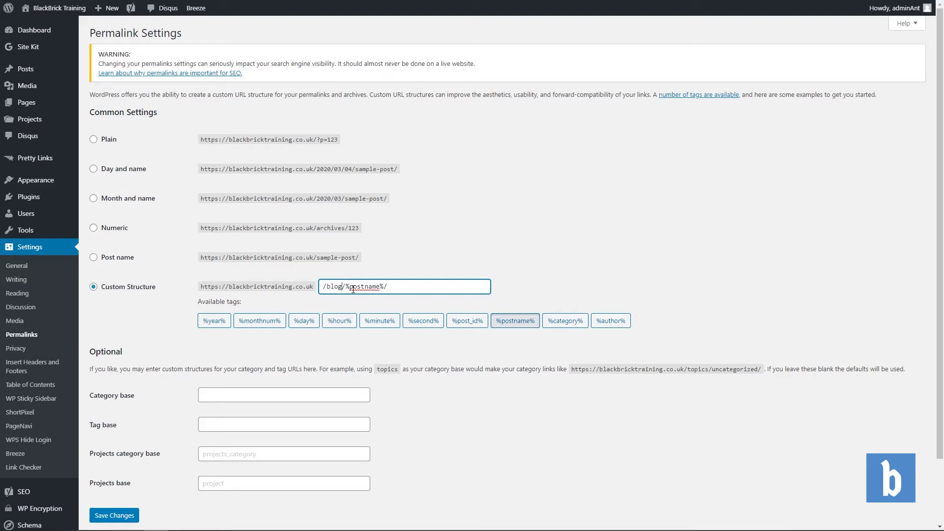
left_click_drag(350, 288, 386, 289)
left_click(384, 289)
left_click_drag(317, 259, 346, 259)
left_click(232, 258)
left_click_drag(232, 259, 351, 261)
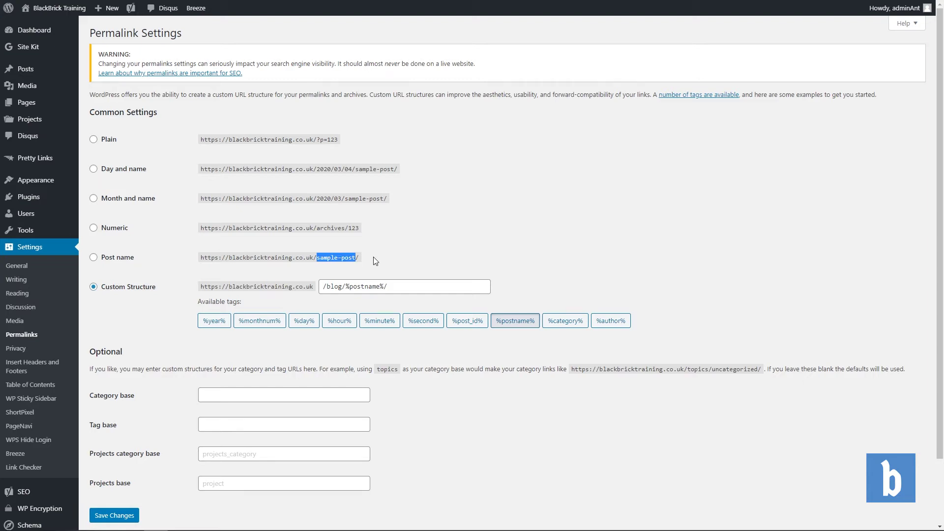
scroll(165, 321, "down", 2)
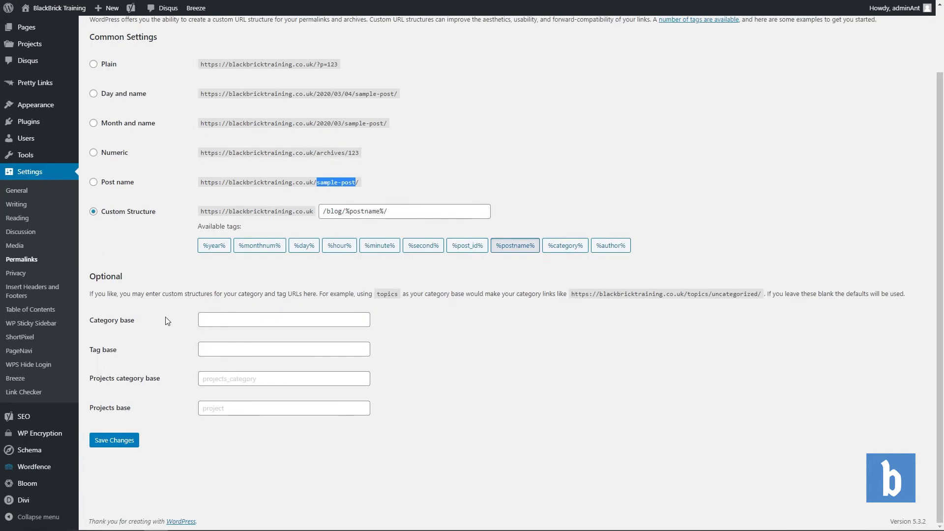
left_click(125, 299)
left_click_drag(138, 293, 263, 294)
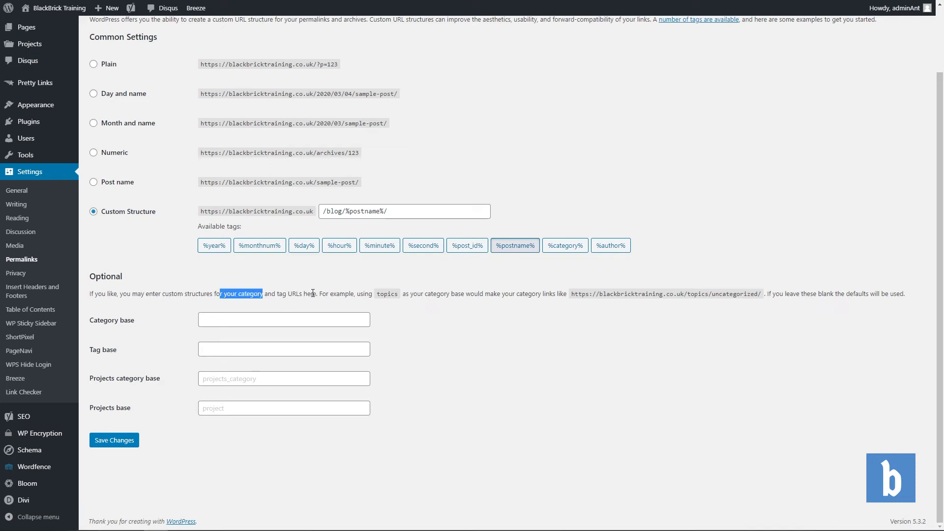
left_click(351, 292)
key("shift+Home")
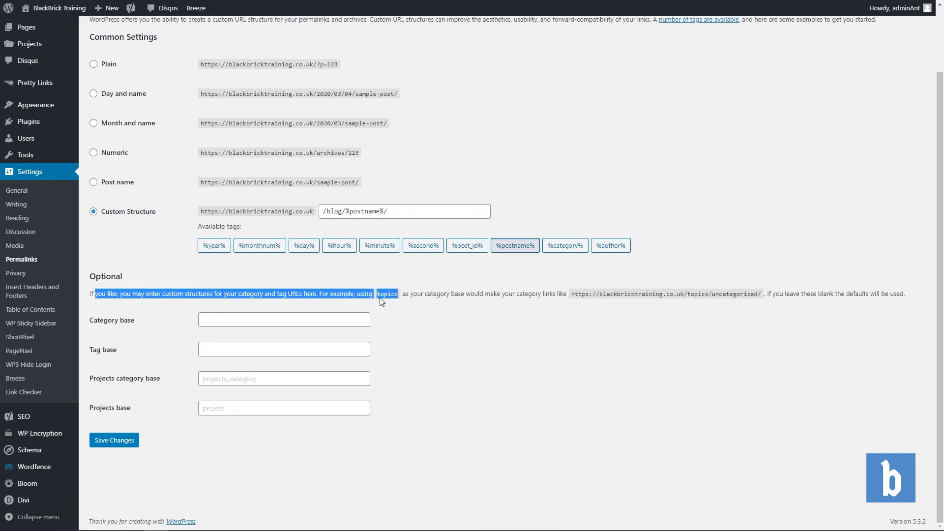
left_click(388, 294)
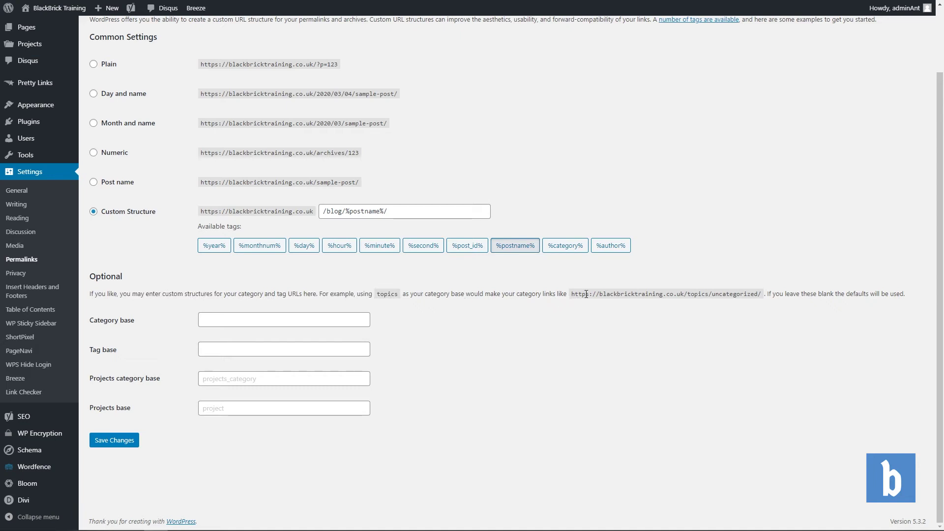
left_click_drag(598, 295, 705, 295)
left_click_drag(323, 213, 346, 212)
left_click(335, 213)
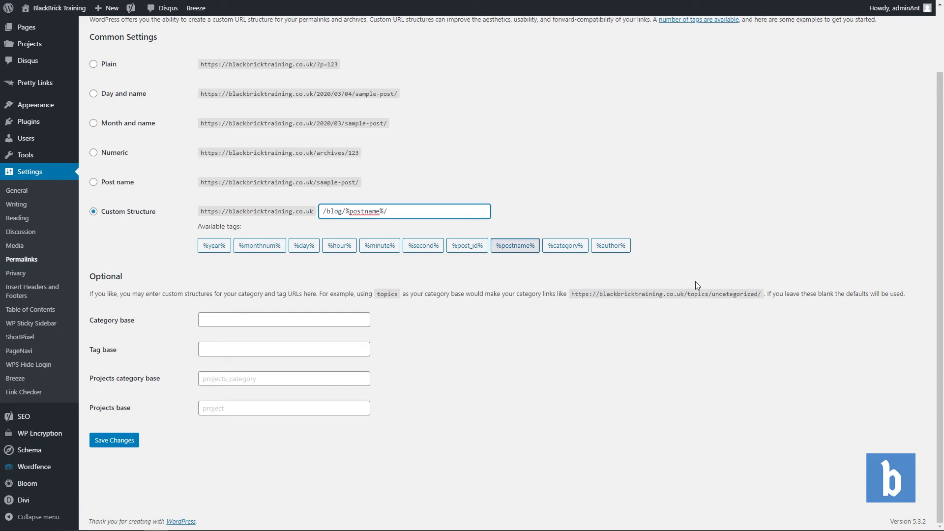
left_click_drag(717, 296, 754, 297)
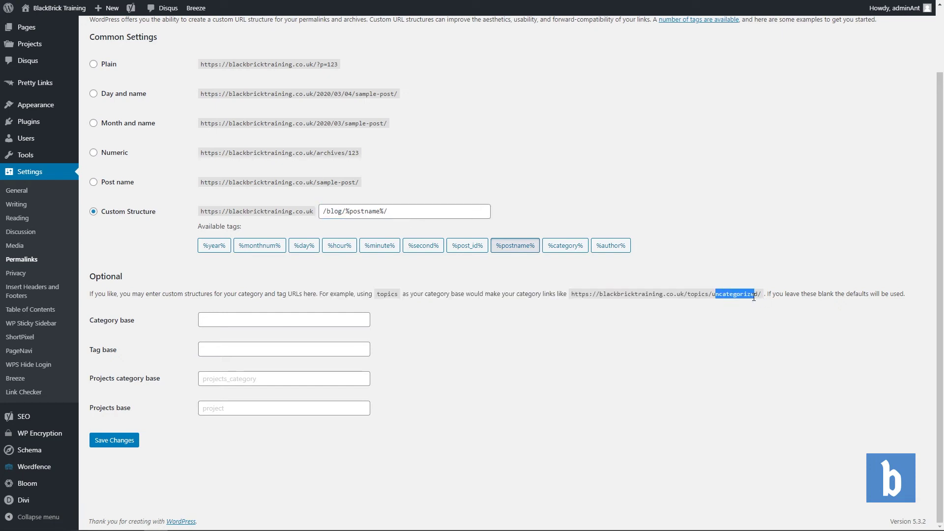
left_click(727, 303)
scroll(373, 418, "up", 2)
scroll(128, 394, "down", 2)
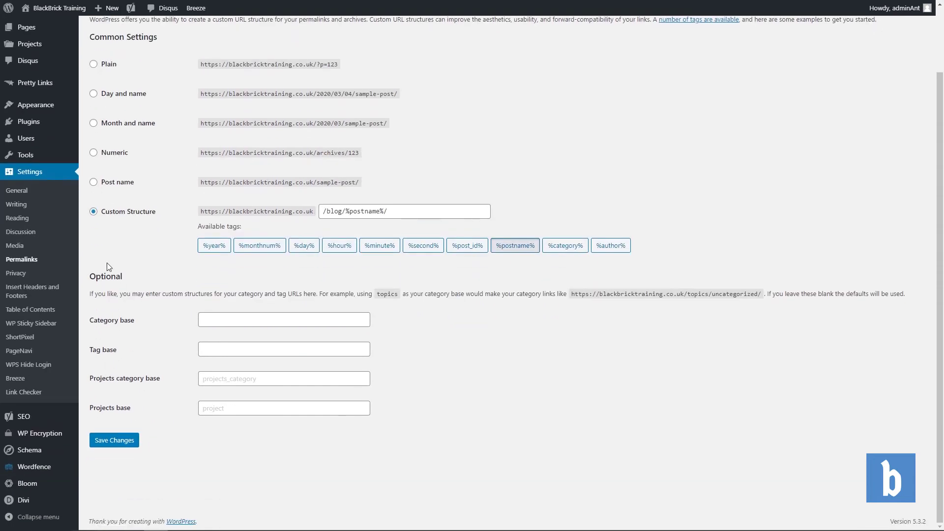
left_click_drag(108, 263, 214, 432)
left_click(259, 438)
scroll(276, 433, "up", 2)
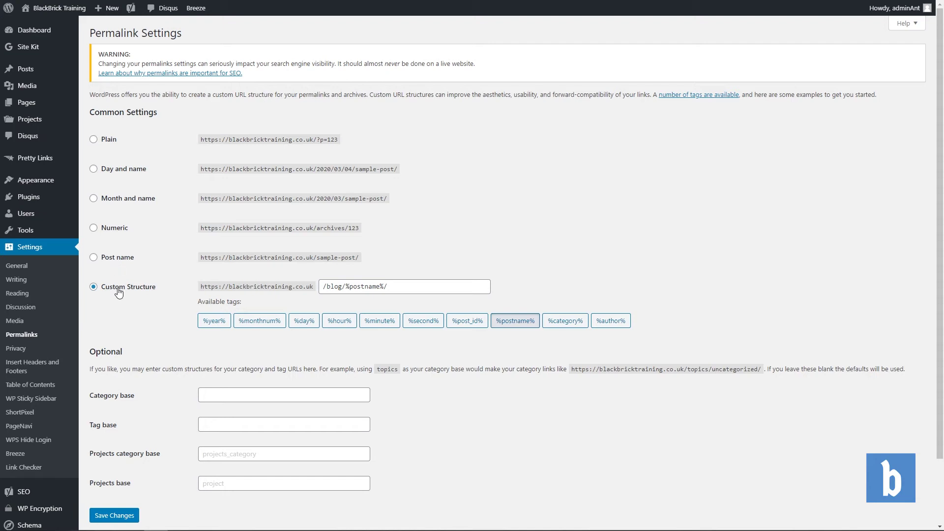
scroll(125, 344, "down", 2)
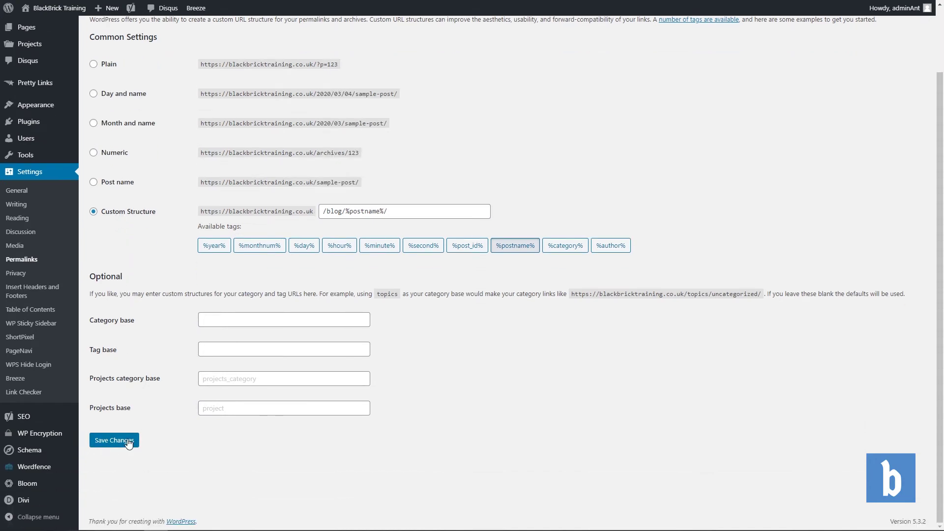
scroll(129, 442, "up", 2)
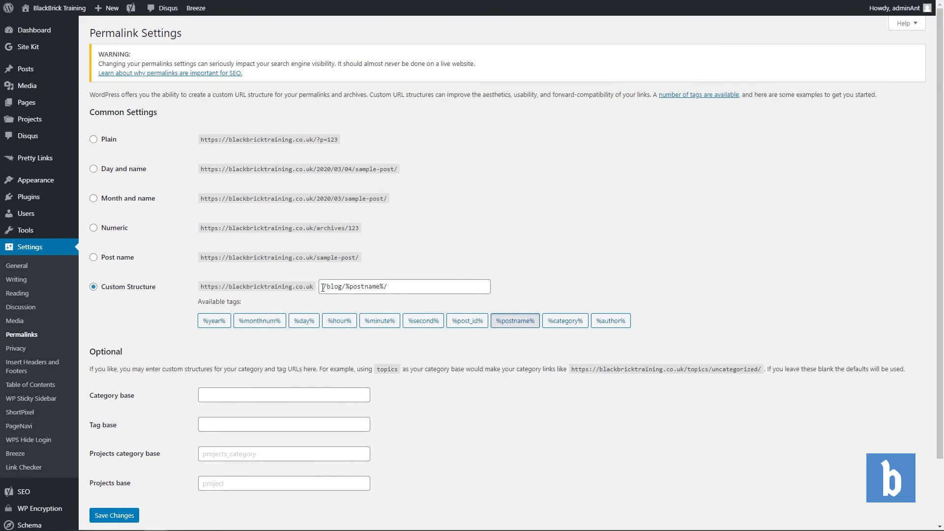
left_click_drag(324, 288, 343, 290)
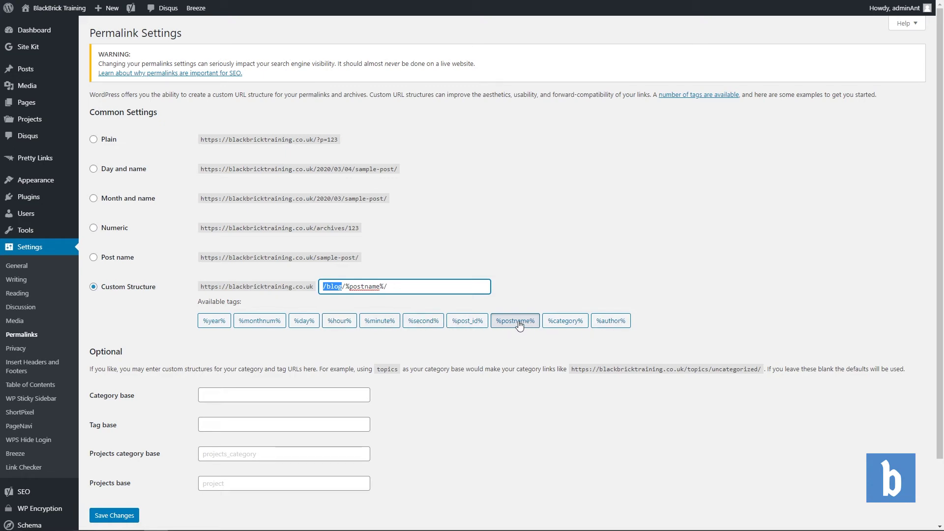
left_click(438, 289)
scroll(131, 383, "down", 3)
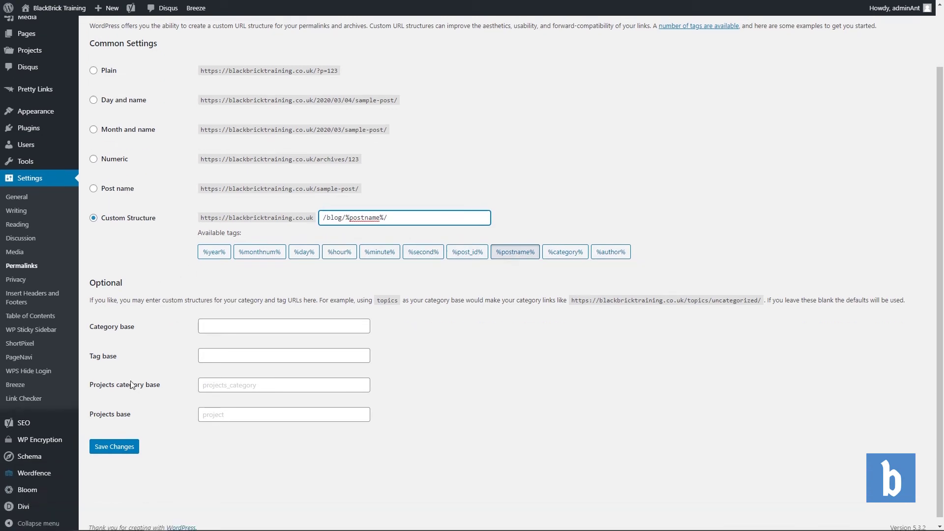
scroll(134, 455, "up", 3)
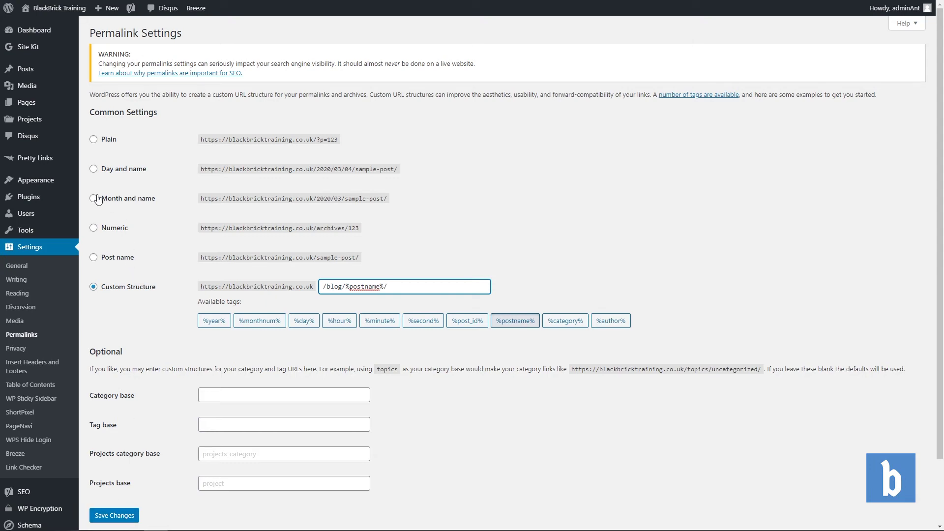
left_click(43, 103)
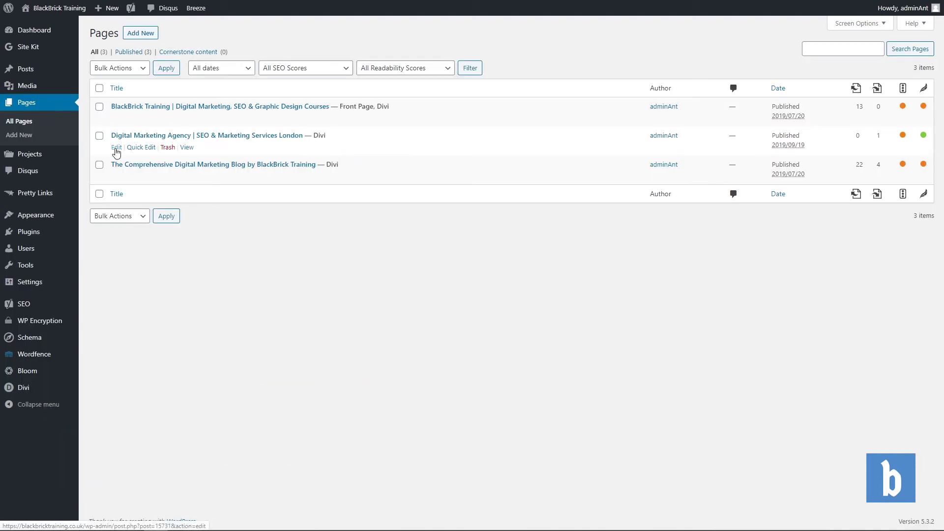
Open the Digital Marketing Agency page in the editor and start editing its 'agency' permalink slug.
left_click(116, 148)
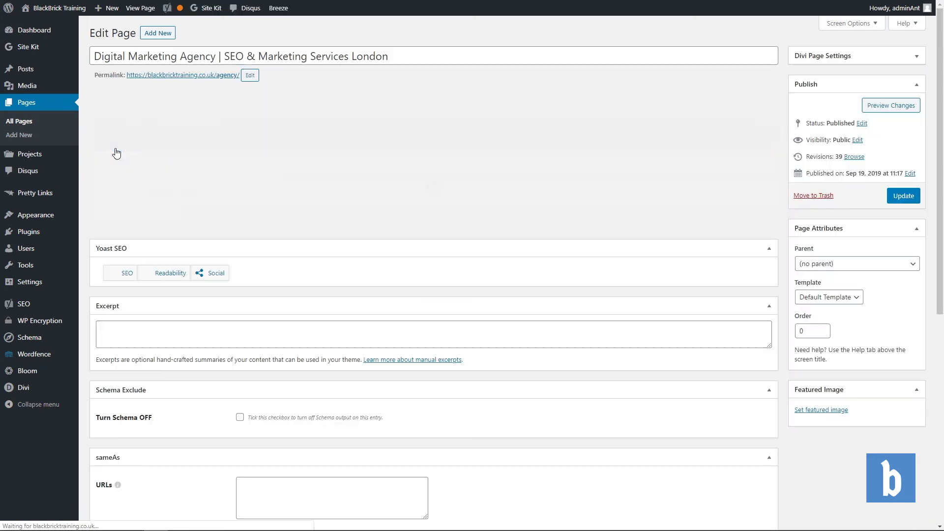
double_click(110, 74)
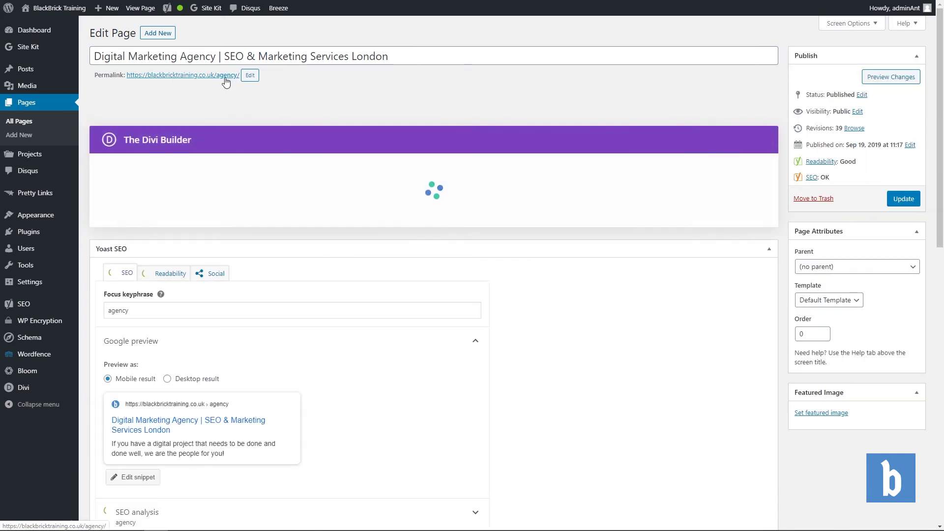
left_click(249, 74)
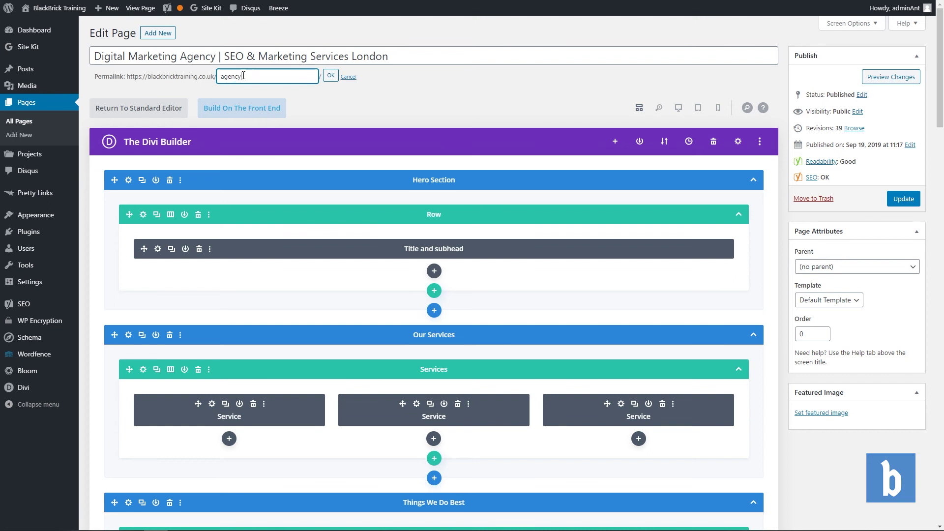
Insert 'blackbrick-' before 'agency' in the page slug and confirm it as blackbrick-agency.
left_click_drag(244, 76, 215, 87)
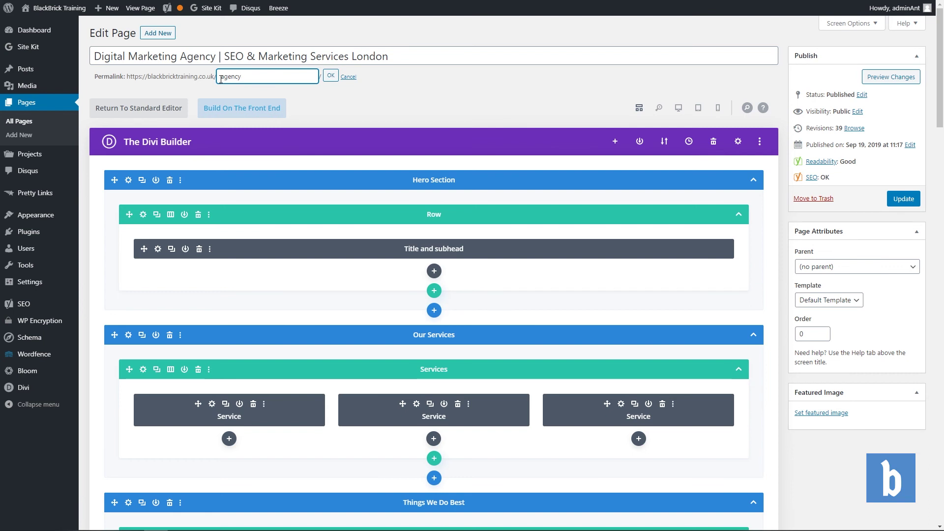
left_click(221, 80)
type("blackbrick-")
left_click(330, 77)
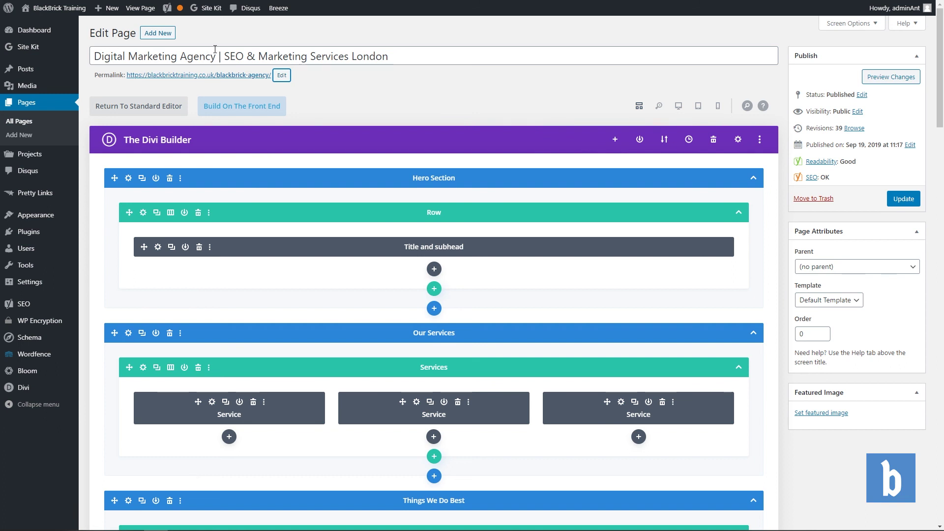
left_click_drag(111, 32, 131, 31)
mouse_move(57, 71)
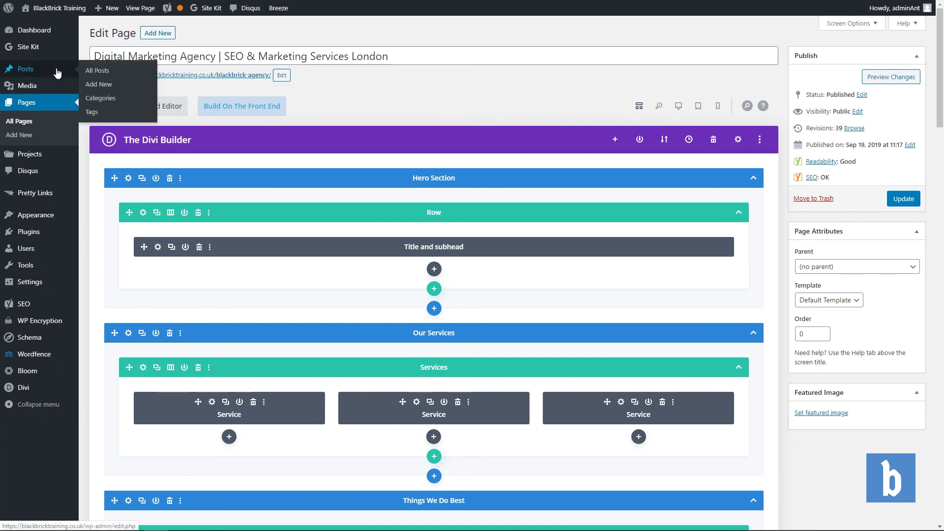